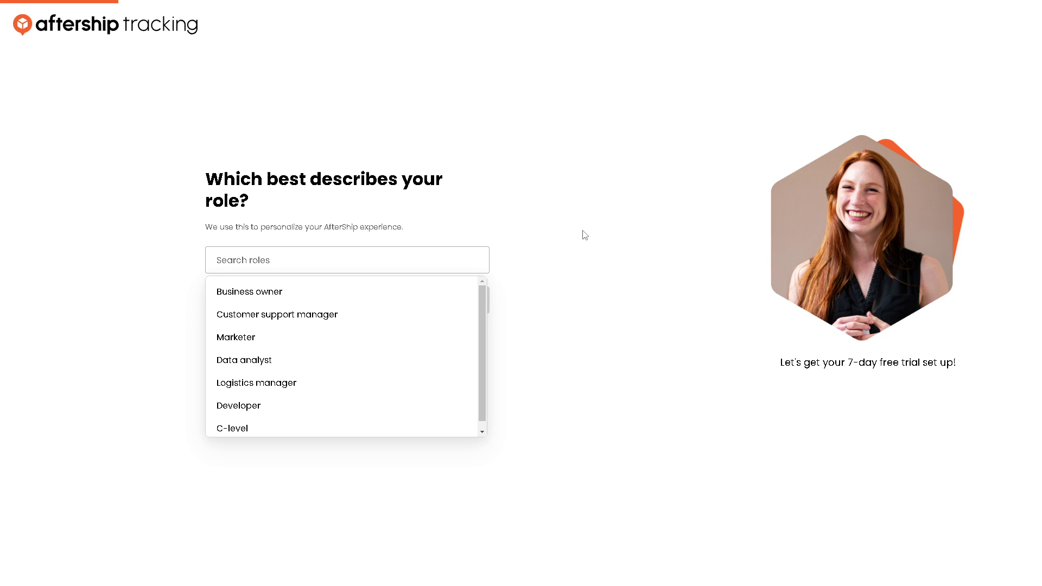
Step: Complete onboarding as Business owner for company 'Andy Guide Tutorials', skipping the website question
click(239, 296)
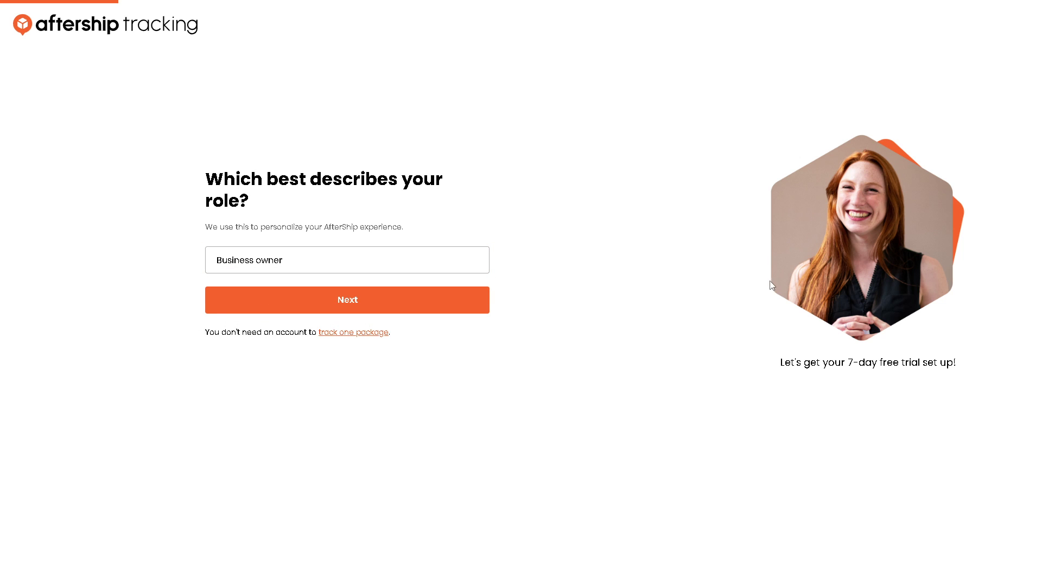
click(425, 297)
text(Andy Guide Tutorials)
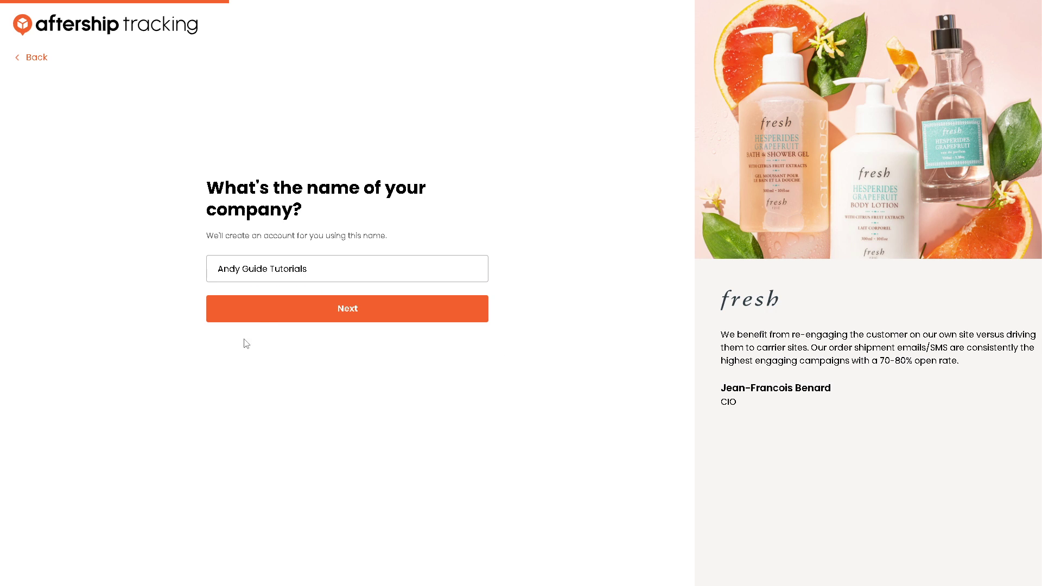
click(265, 318)
key(Return)
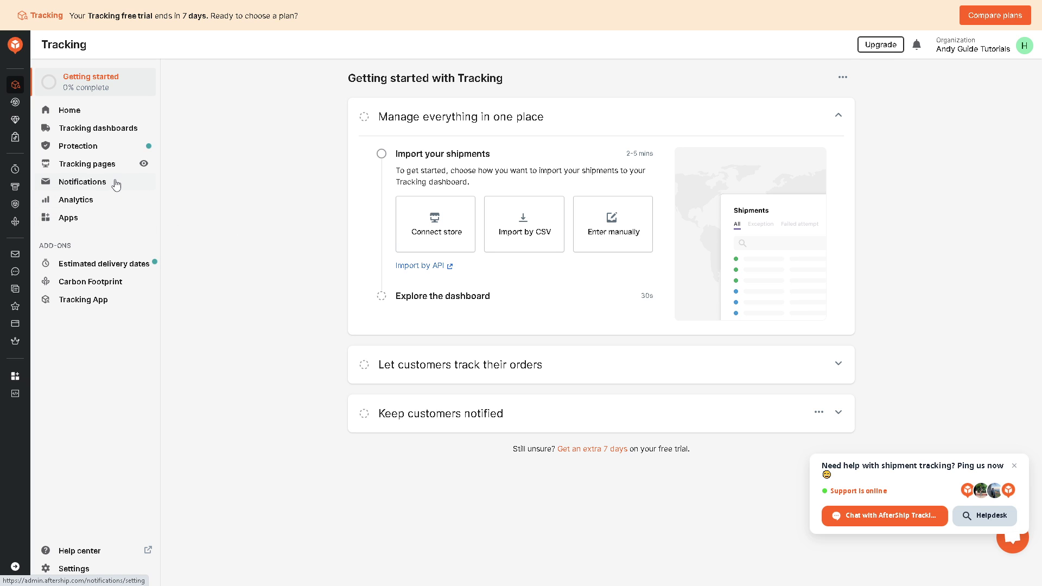
Step: Open Tracking pages from the sidebar
click(103, 165)
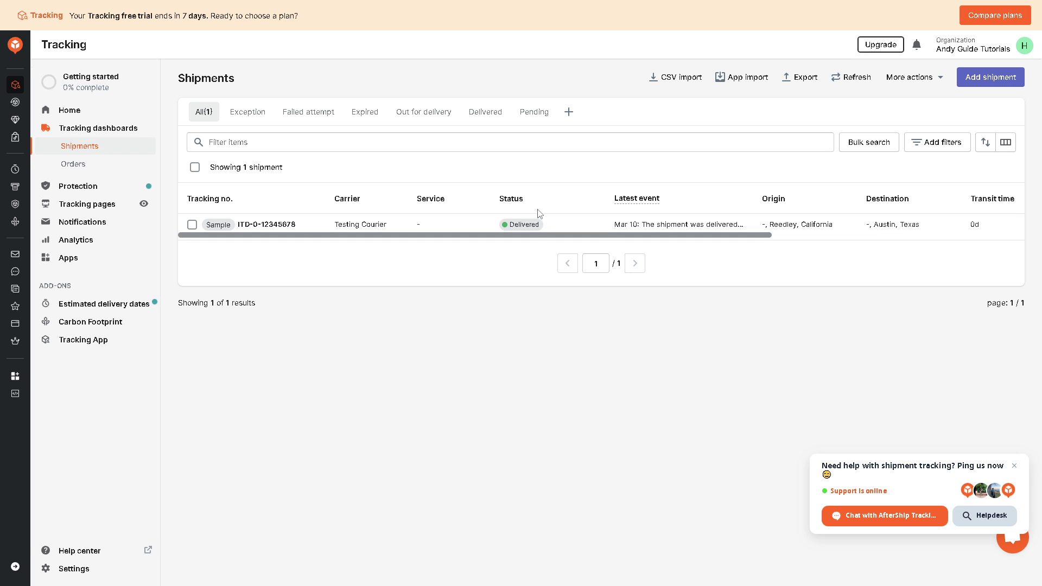
Step: Filter shipments by Exception, Failed attempt, Expired and Out for delivery, then switch to Returns
click(242, 113)
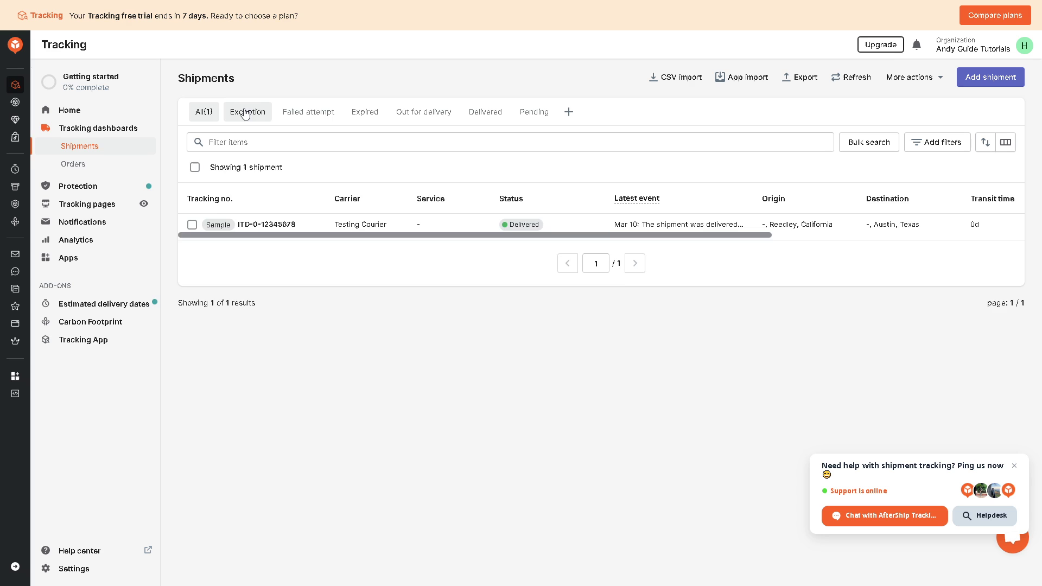
click(306, 114)
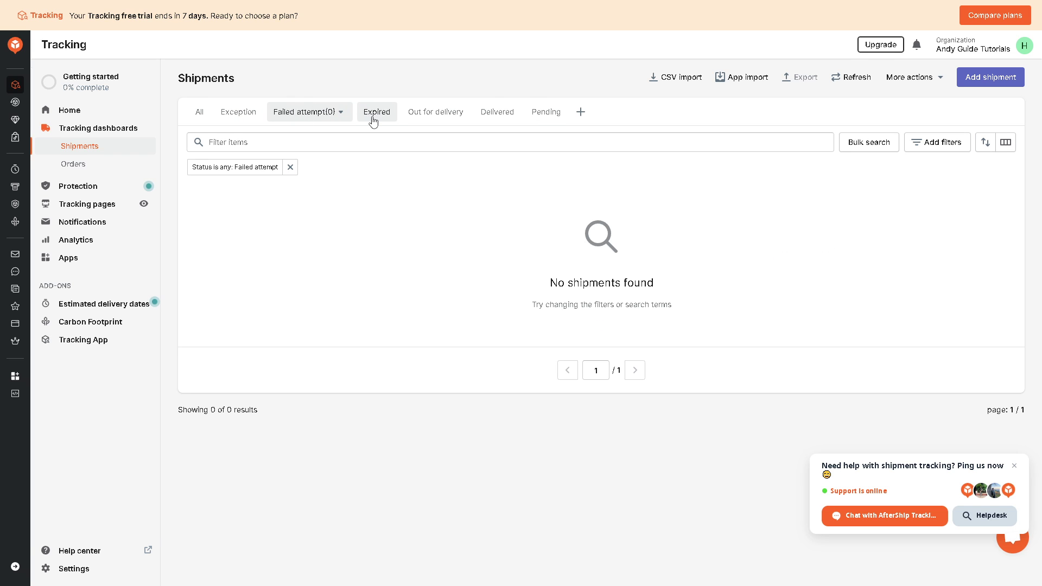
click(374, 120)
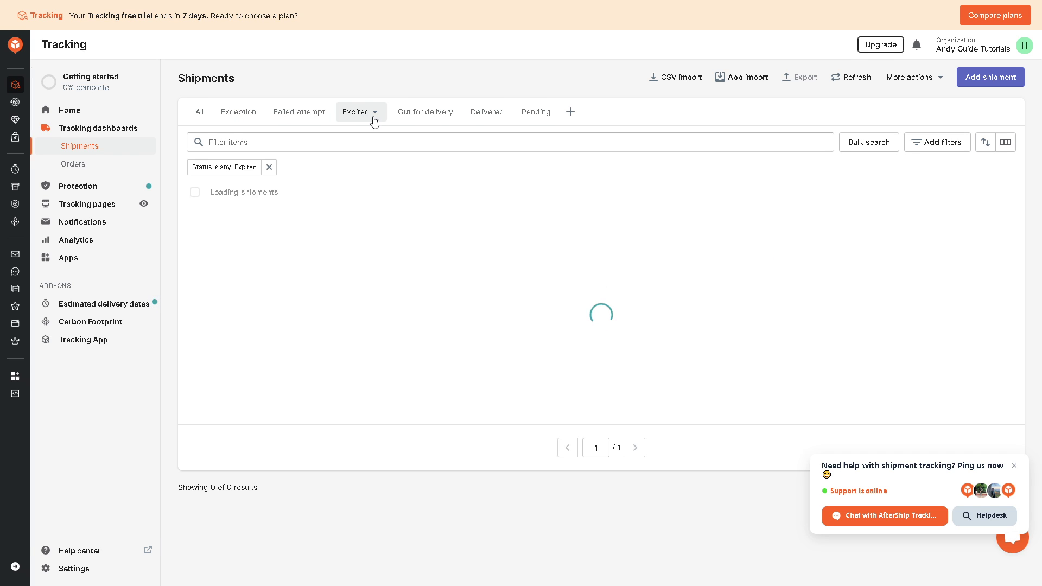
click(436, 111)
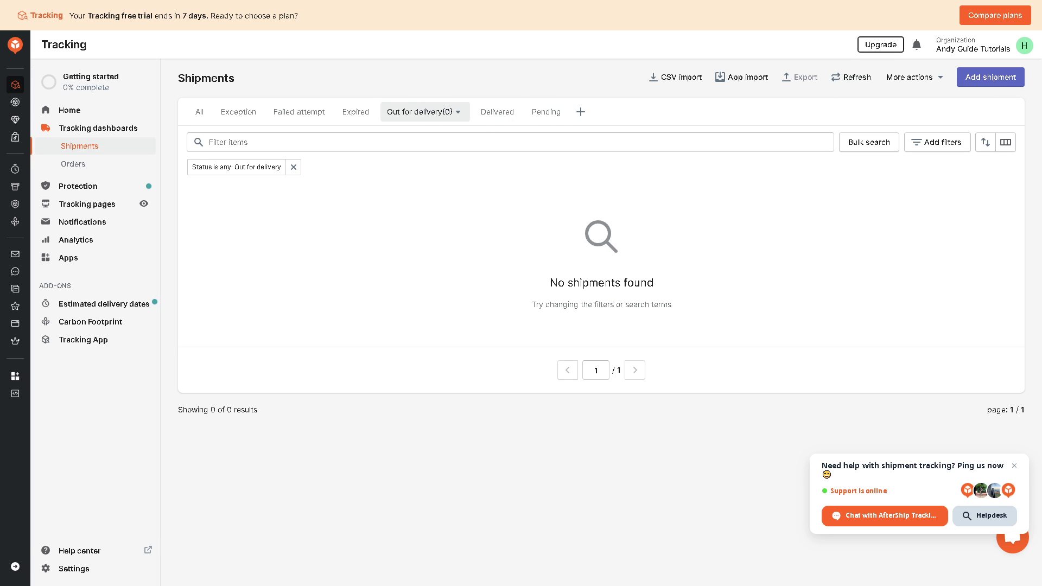
click(16, 102)
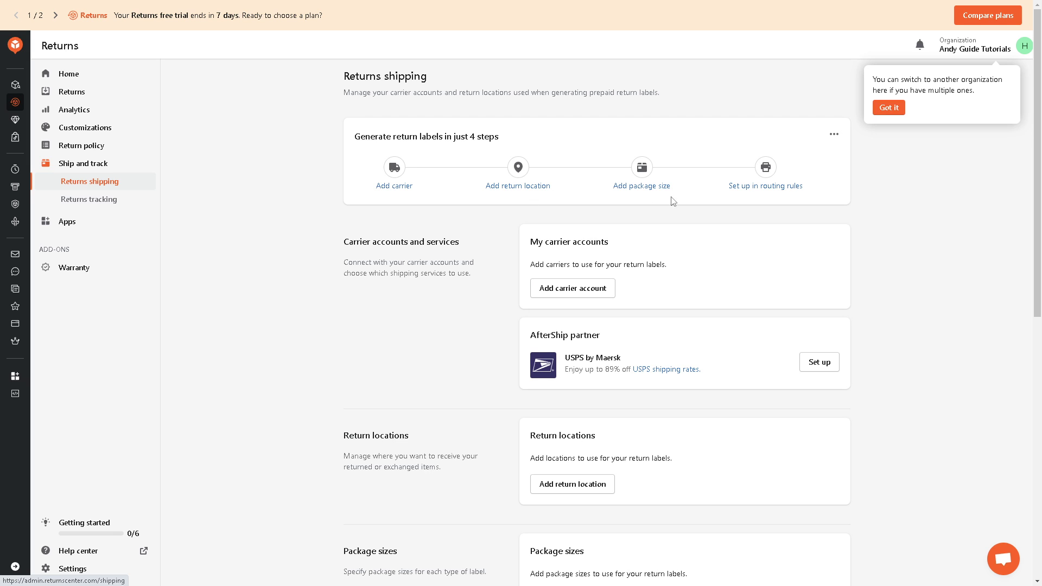
Step: Open Returns tracking under Ship and track
click(94, 206)
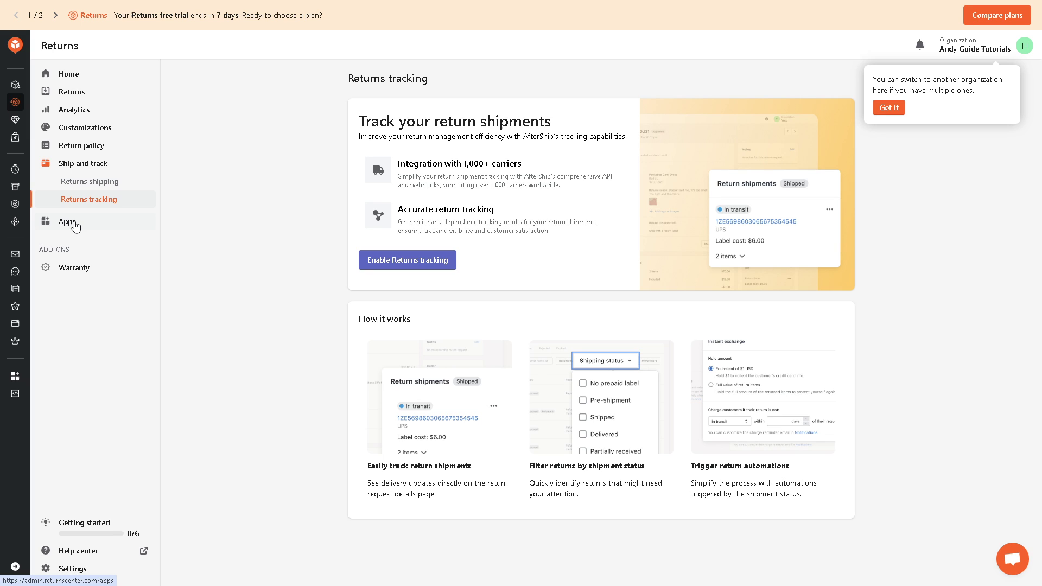
Step: Open Apps in the Returns sidebar to list the Returns integrations
click(67, 222)
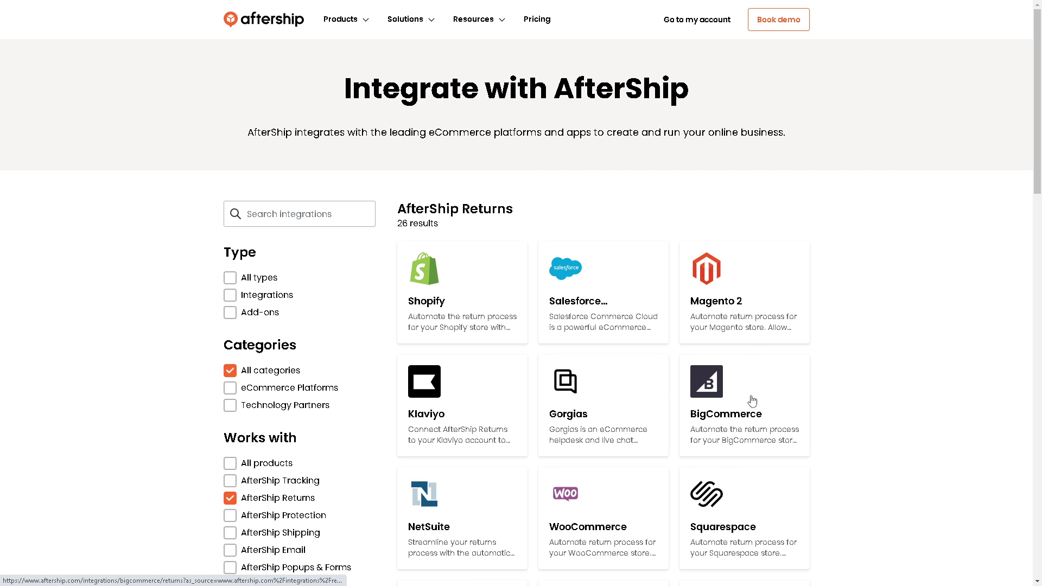
Step: Scroll through the list of AfterShip Returns integrations
scroll(705, 404, down, 3)
scroll(496, 353, down, 8)
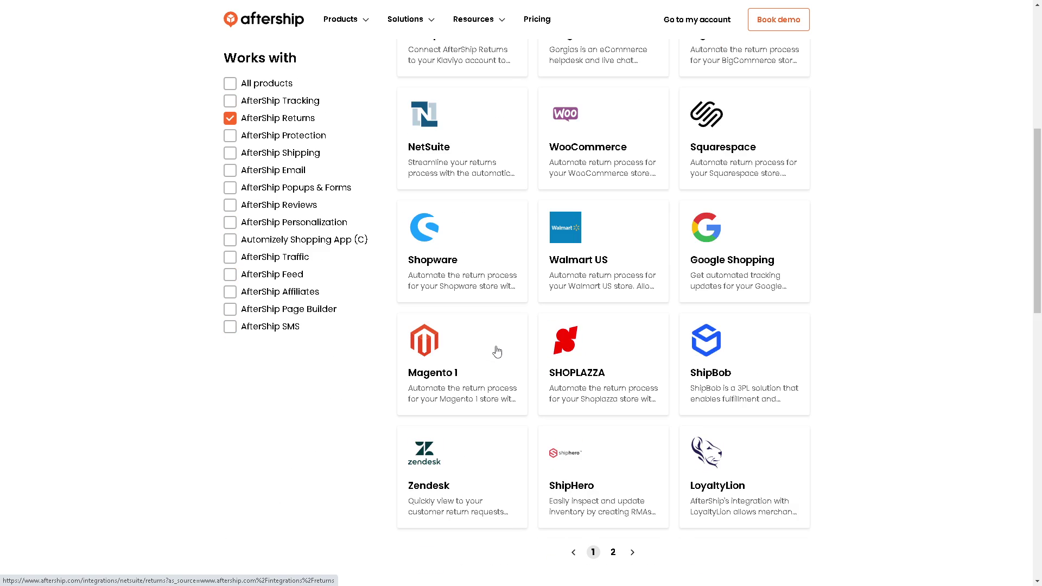
scroll(497, 352, down, 1)
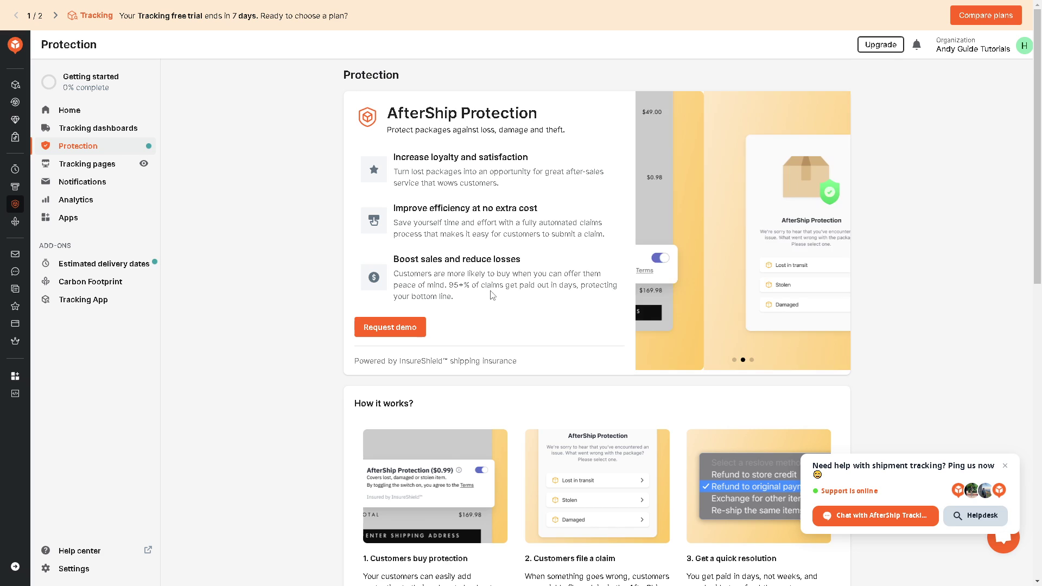
Step: Scroll the Protection page past How it works down to the ROI calculator
scroll(529, 290, down, 4)
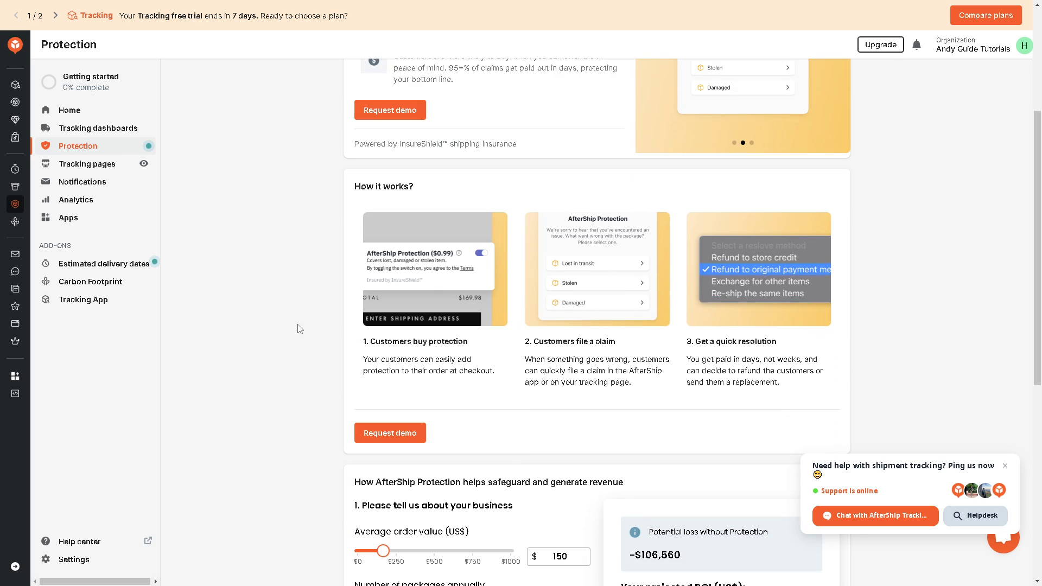
scroll(298, 327, down, 2)
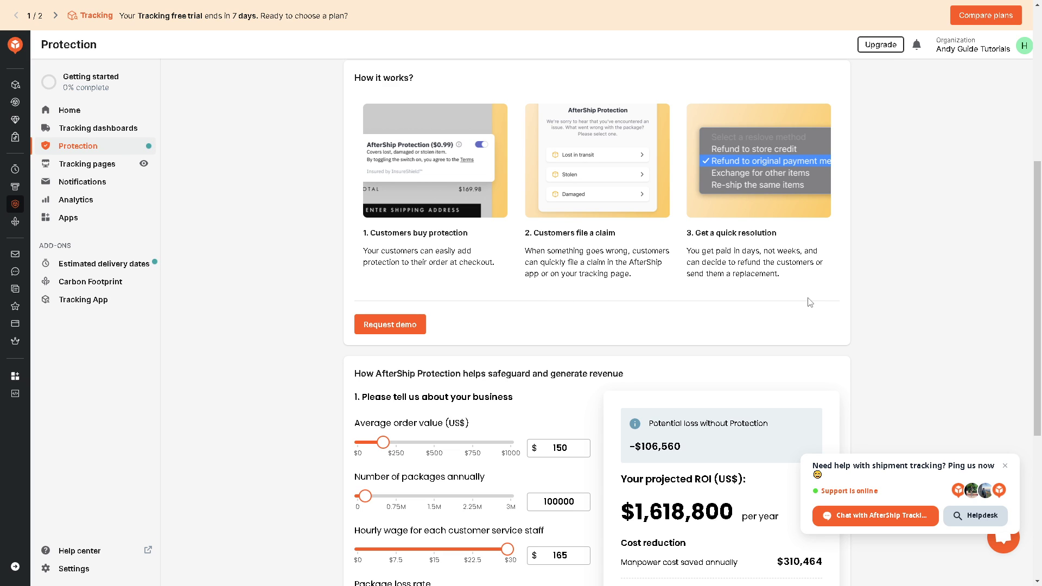
scroll(809, 302, down, 3)
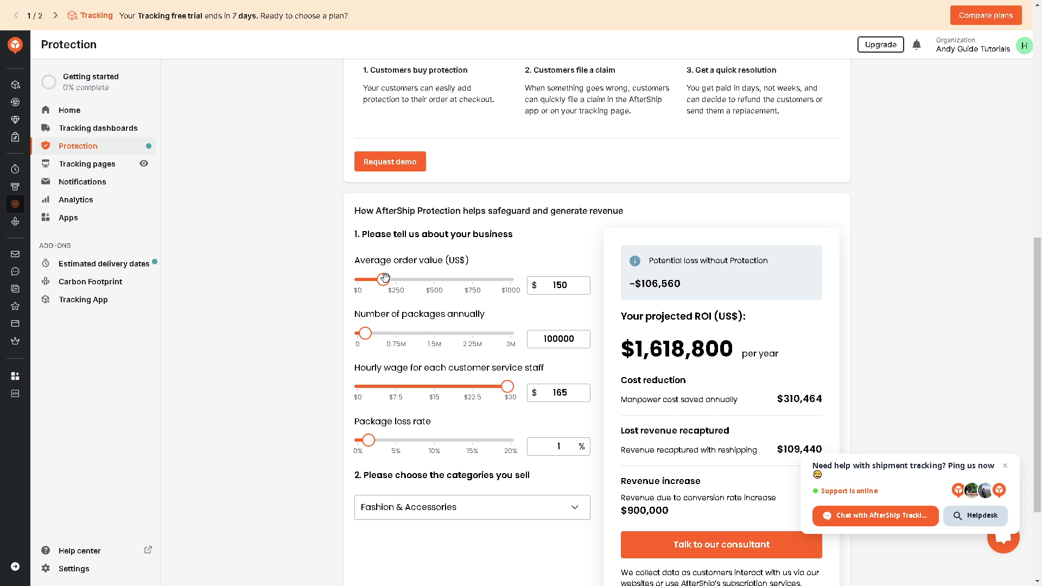
Step: Set the ROI calculator to a $550 average order value and 1290000 annual packages
drag(382, 278, 442, 278)
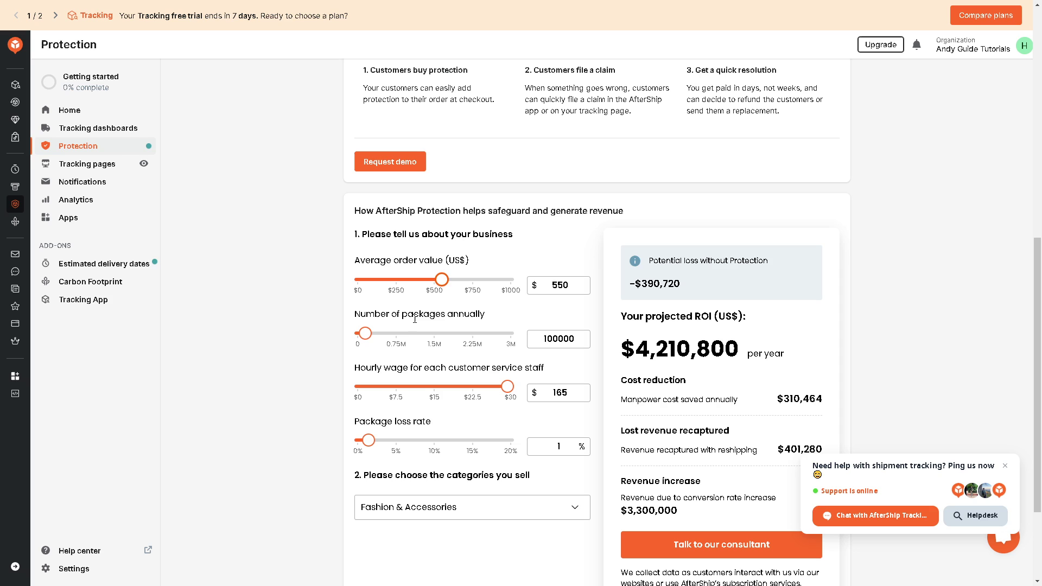
drag(369, 329, 423, 332)
scroll(635, 265, down, 1)
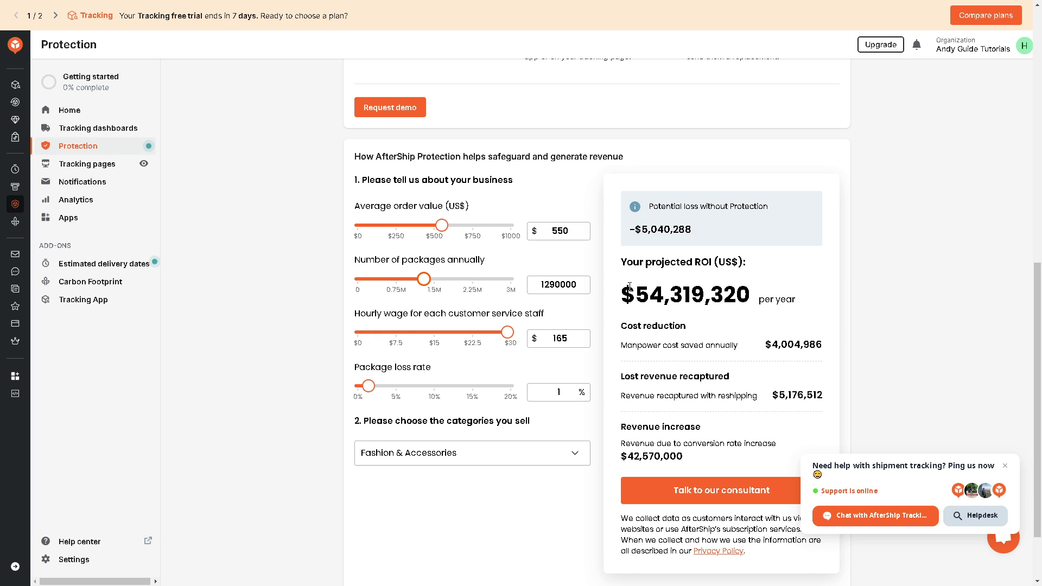
scroll(696, 469, down, 2)
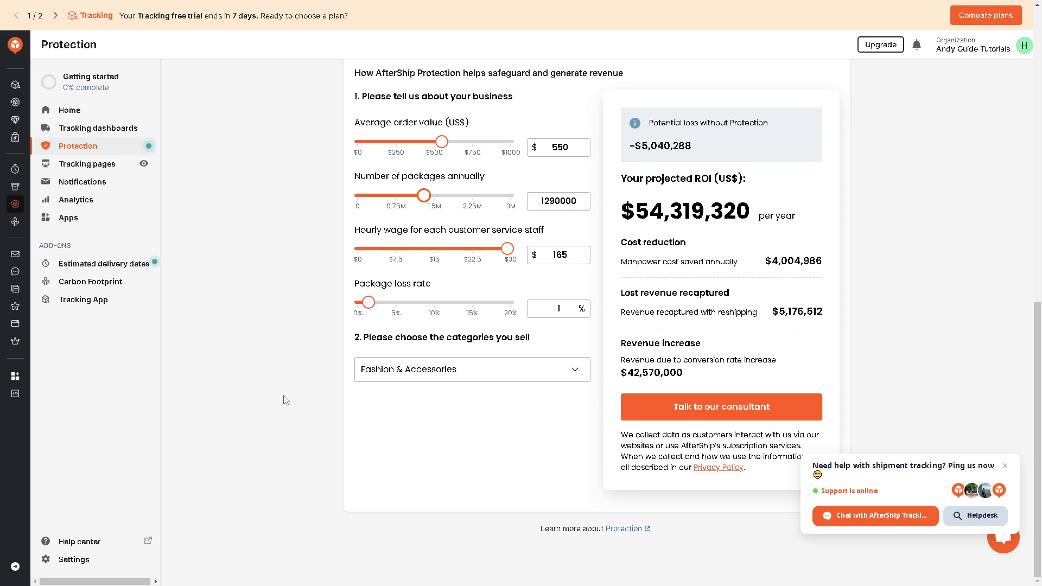
Step: Request a conversation with a Protection consultant
click(731, 412)
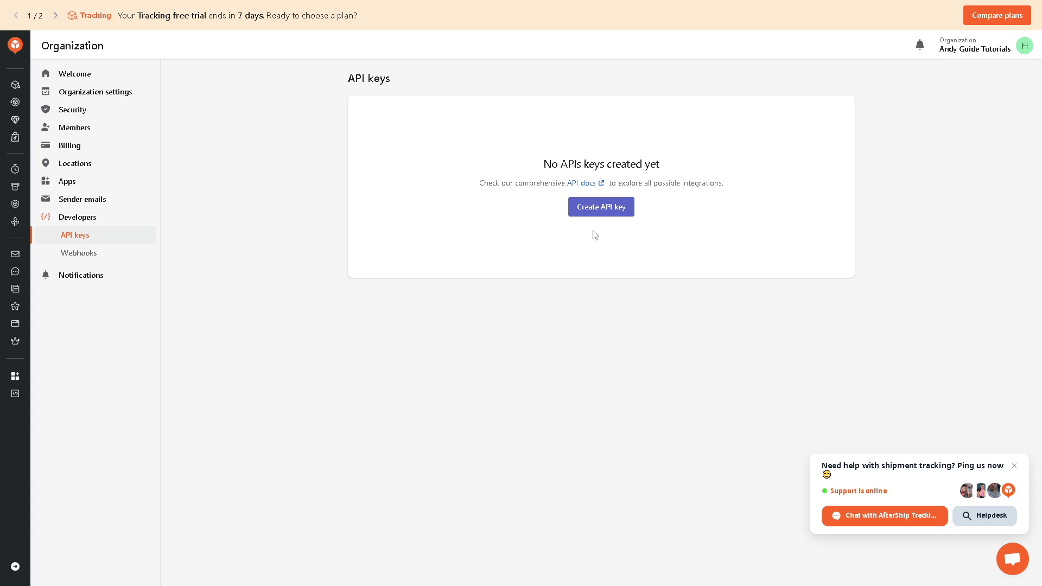
Step: Look over the new API key form, then go to Developers > Webhooks
click(597, 211)
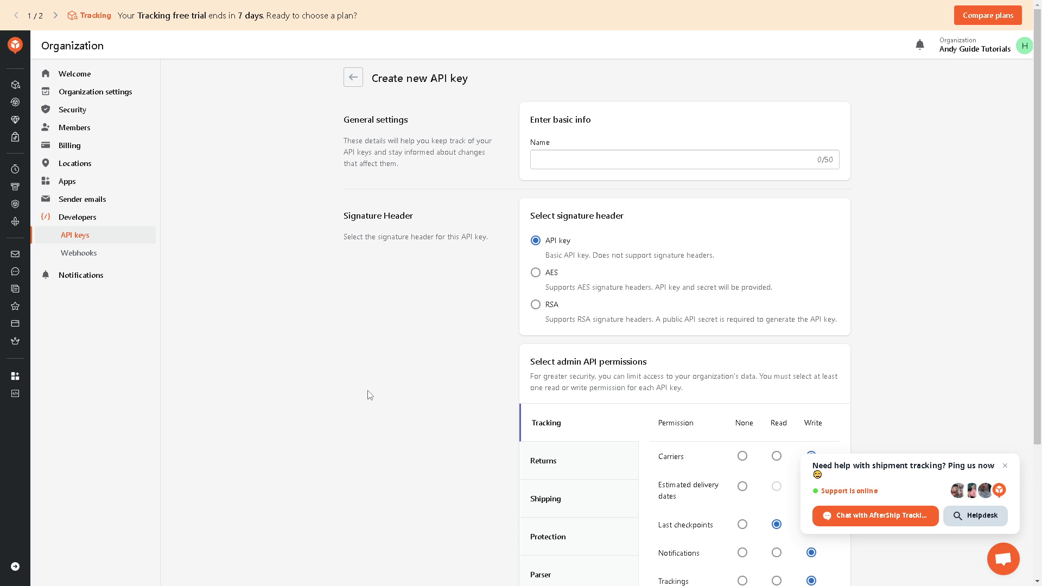
scroll(782, 312, down, 2)
scroll(785, 315, up, 2)
scroll(727, 320, down, 2)
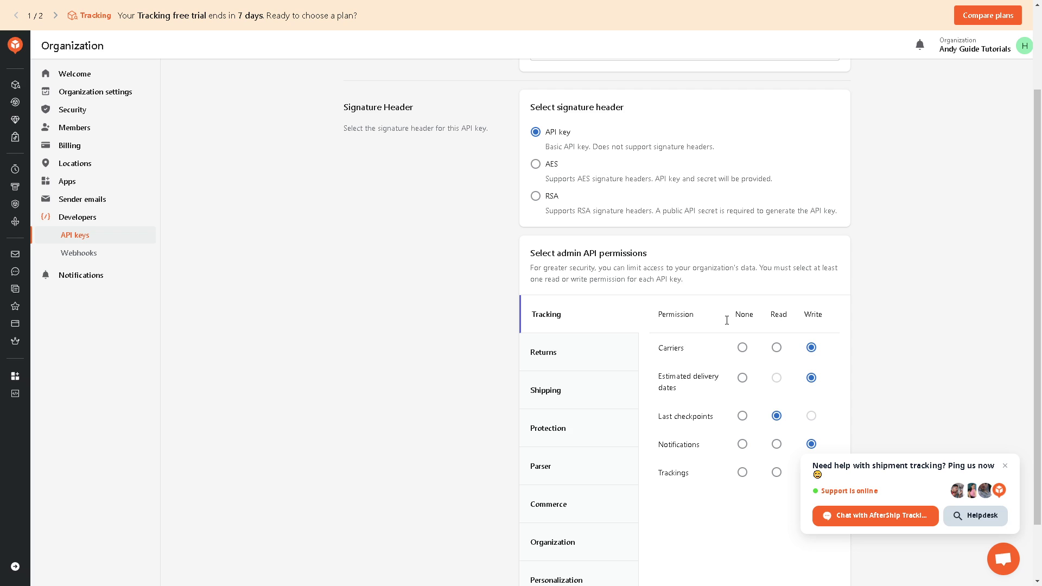
scroll(726, 320, down, 1)
scroll(727, 320, up, 3)
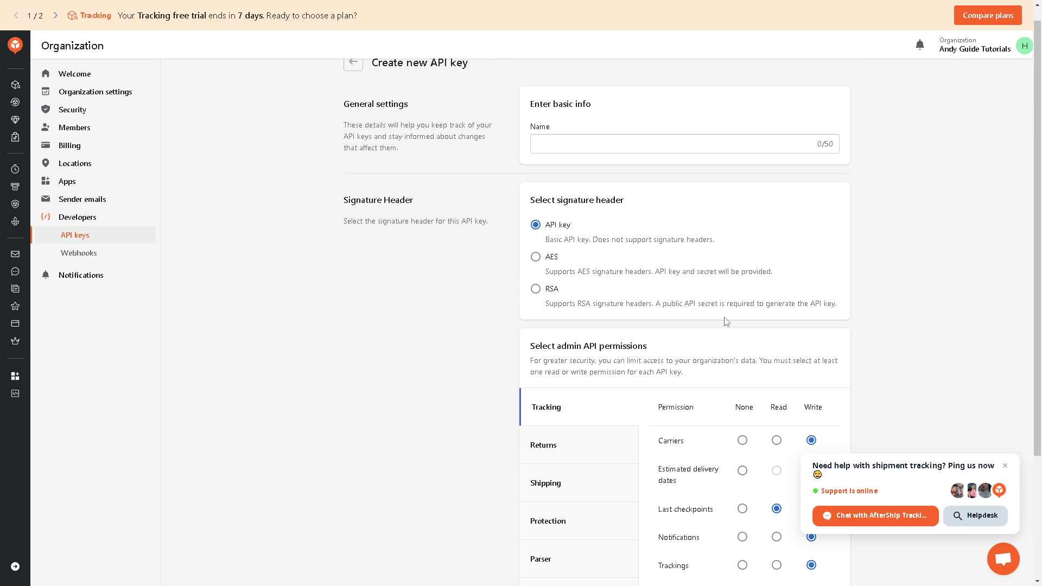
scroll(690, 294, down, 1)
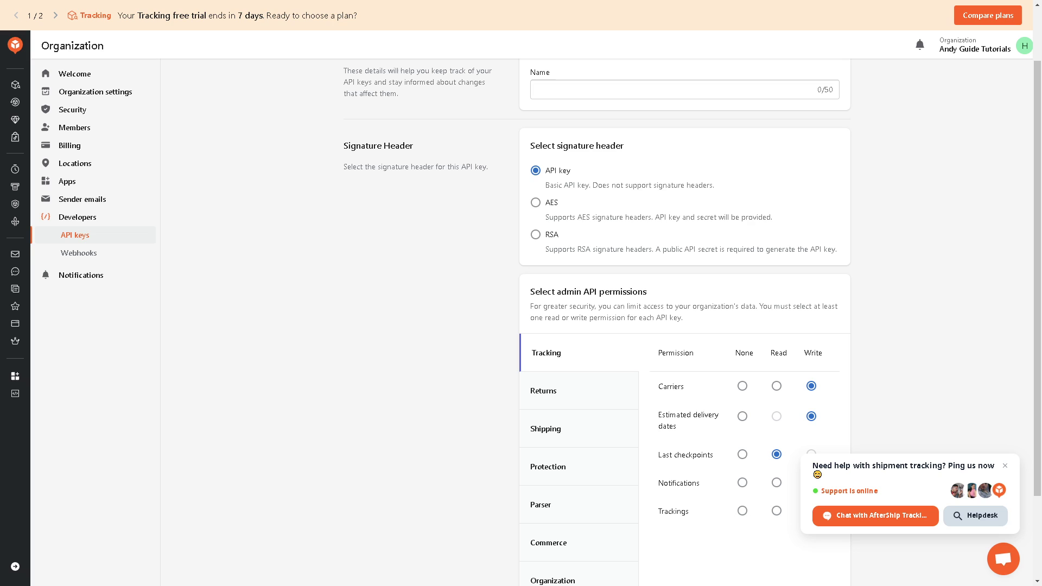
click(78, 252)
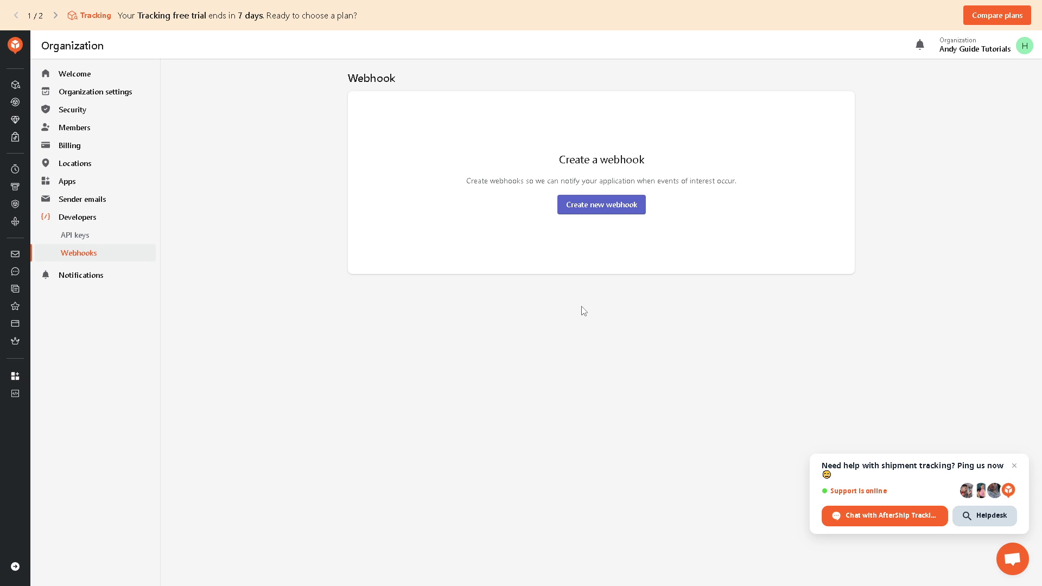
Step: Start a new webhook from the webhooks settings
click(606, 210)
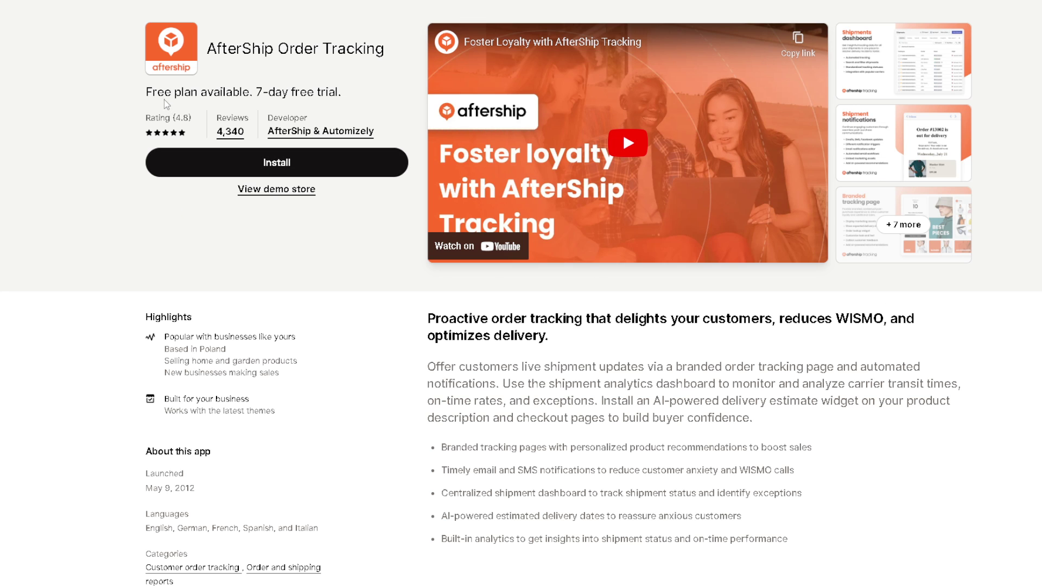
Step: Review the Free and Essentials ($11/month) plan feature lists on the Shopify listing's pricing section
scroll(282, 377, down, 9)
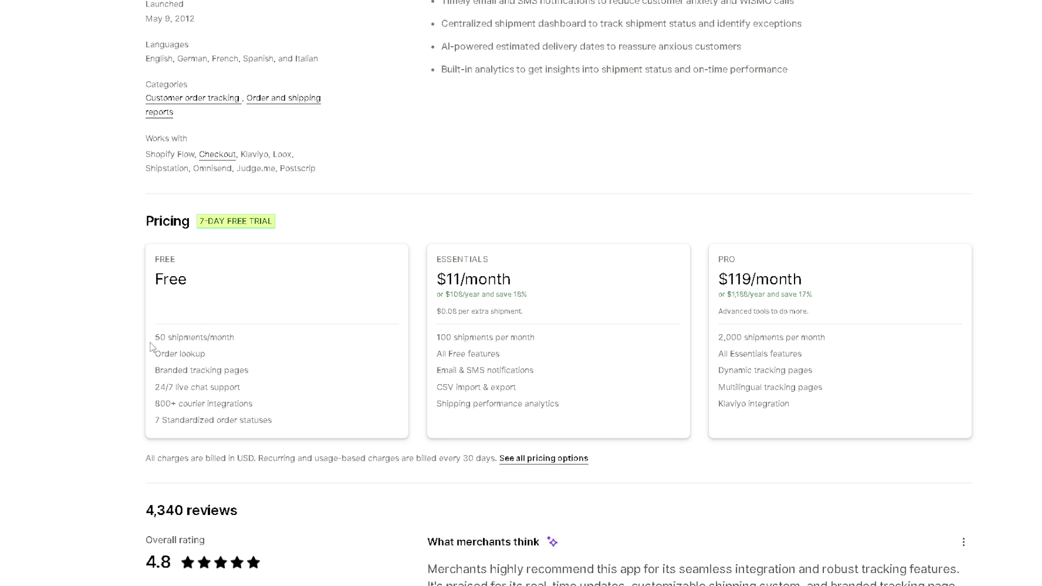
drag(155, 338, 268, 420)
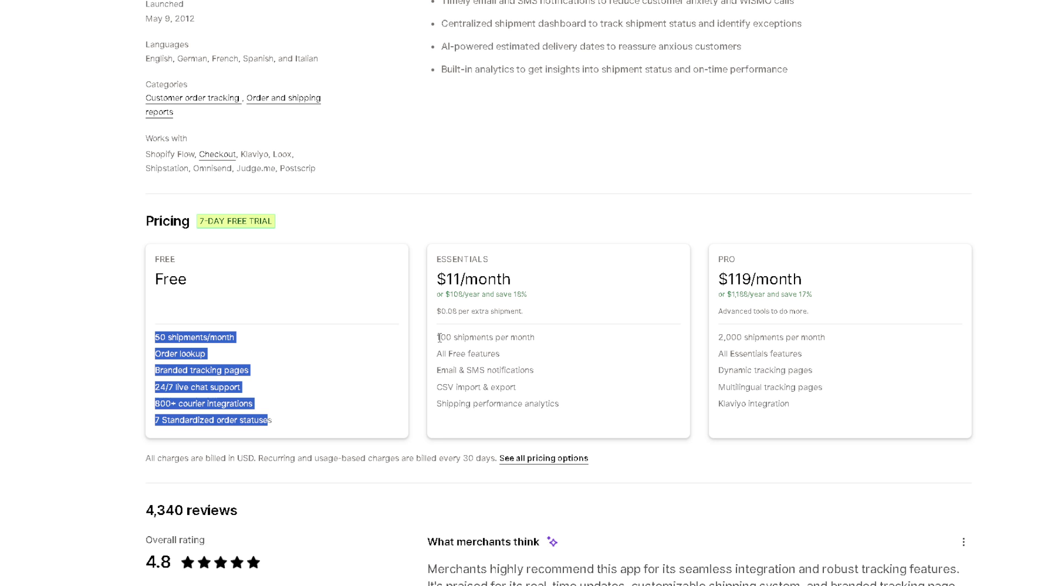
drag(439, 337, 594, 408)
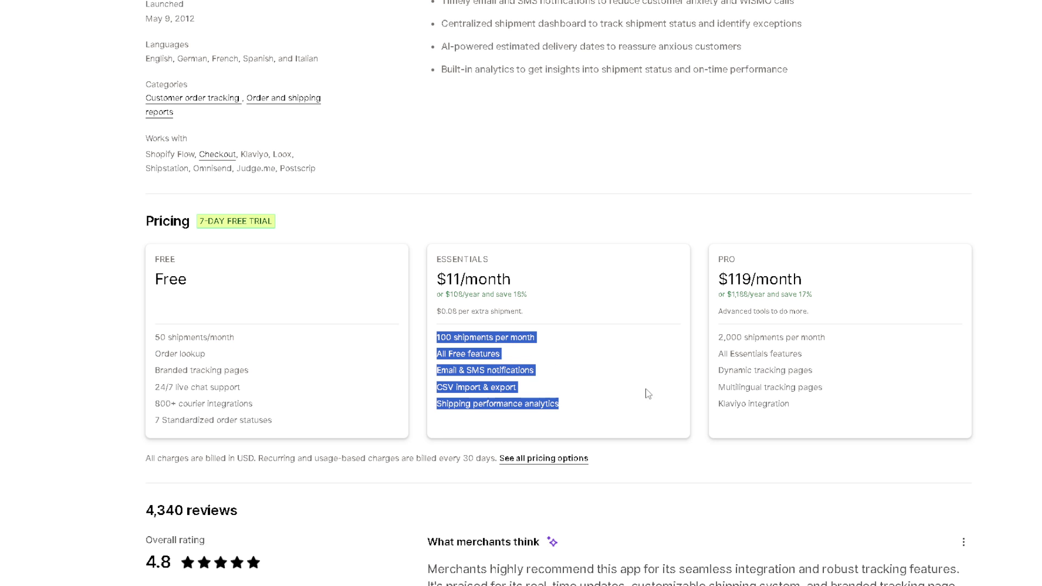